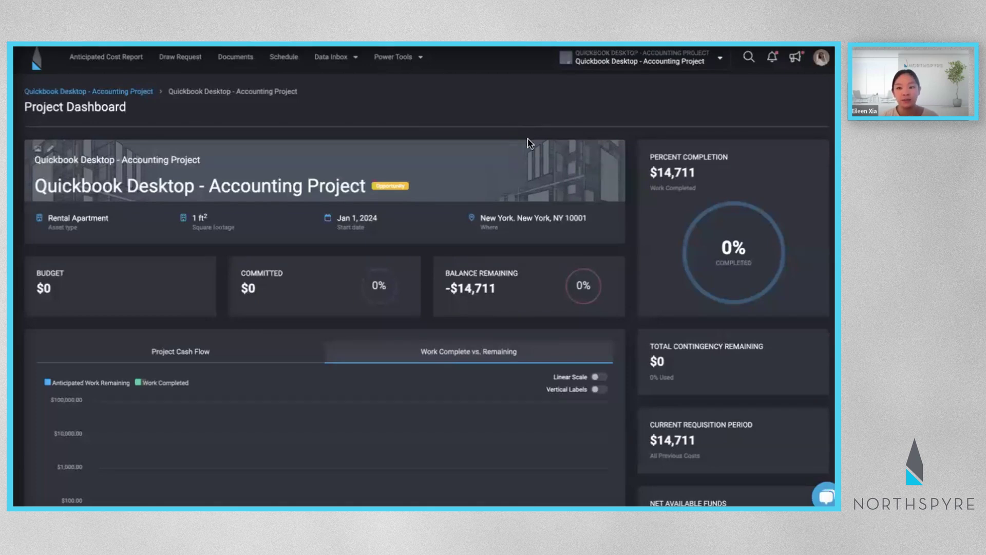
# Step: Open the accounting Update Cost Codes page from Budget Categorizations and show the budget lines with their accounts and service items
pyautogui.click(393, 57)
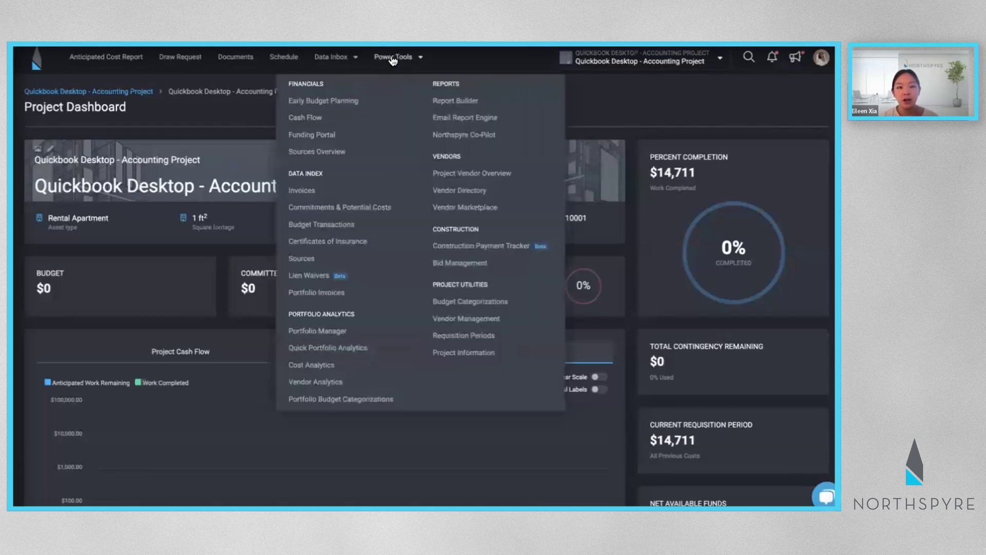
pyautogui.click(471, 303)
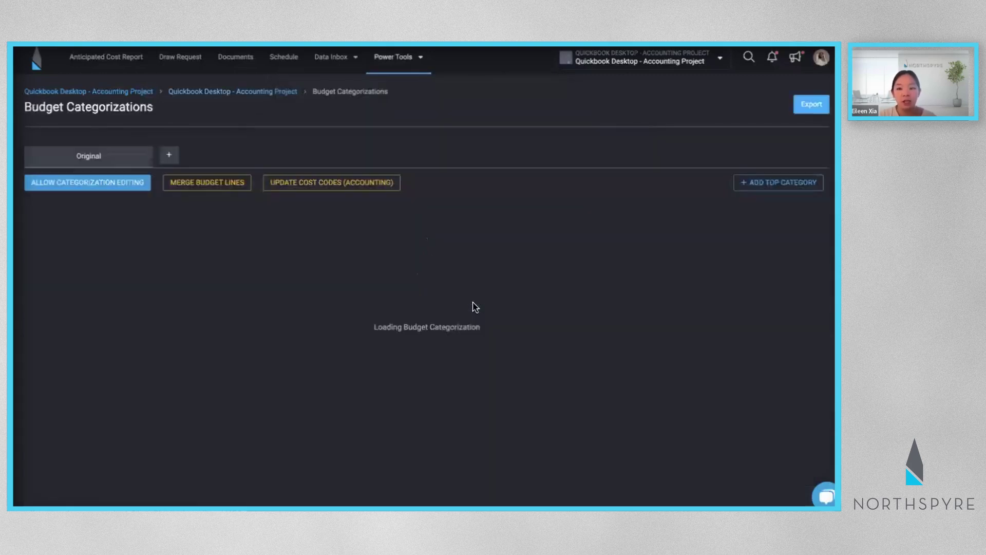
pyautogui.click(341, 191)
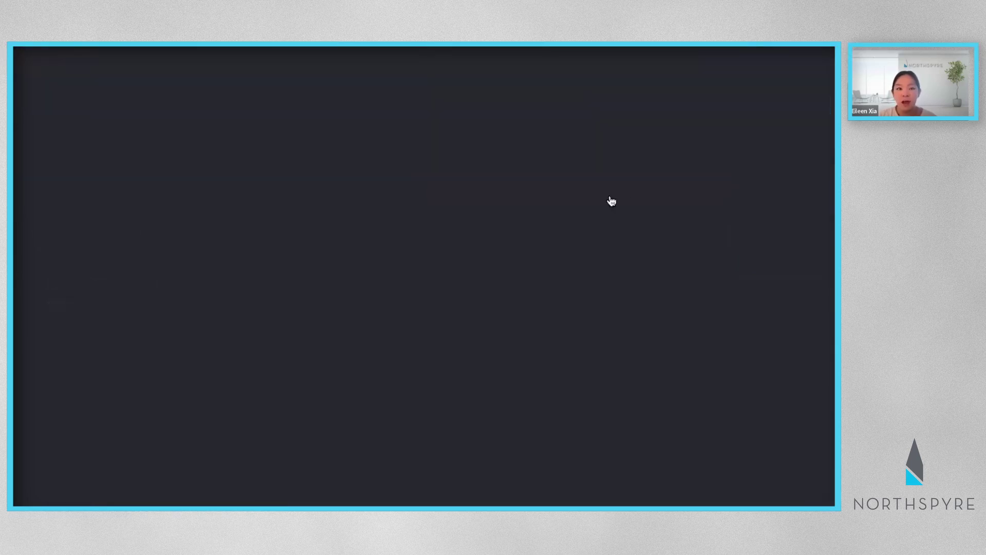
pyautogui.click(741, 150)
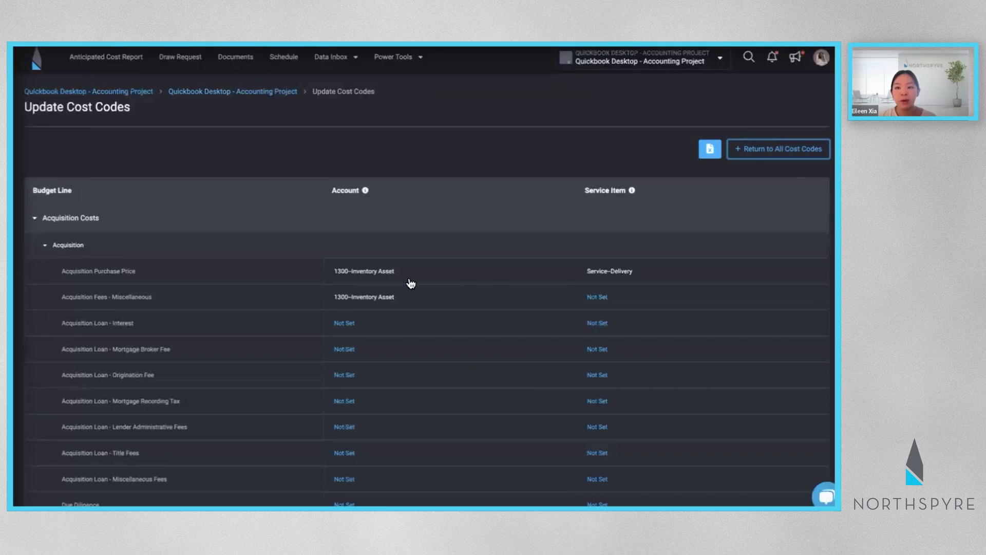
# Step: Look through the accounts available for the Acquisition Loan - Interest budget line without assigning one
pyautogui.scroll(-1, 411, 283)
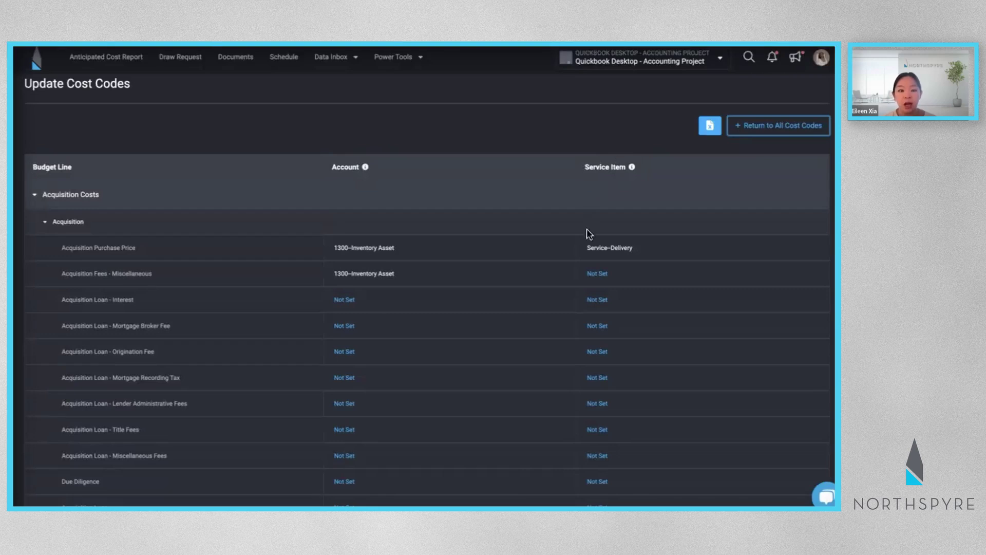
pyautogui.click(344, 300)
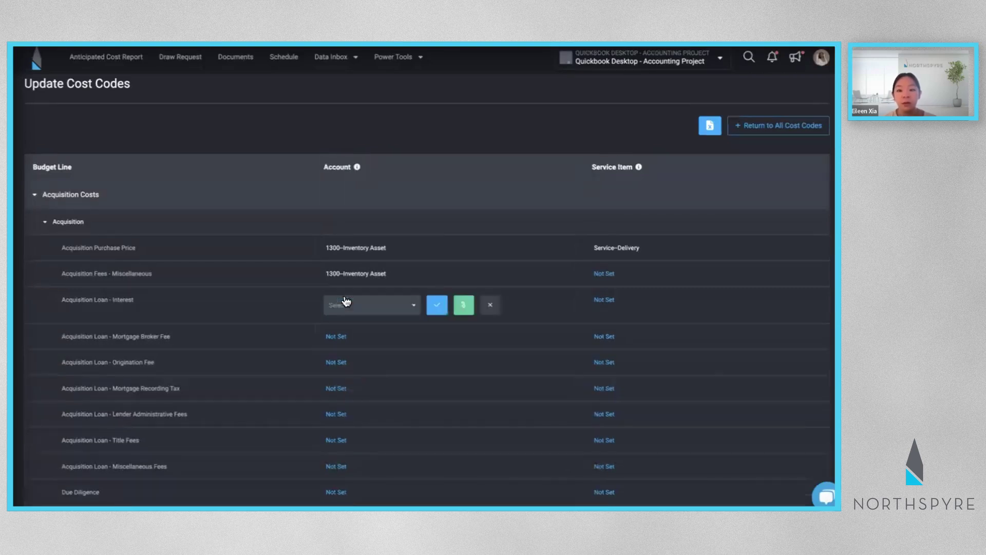
pyautogui.click(376, 307)
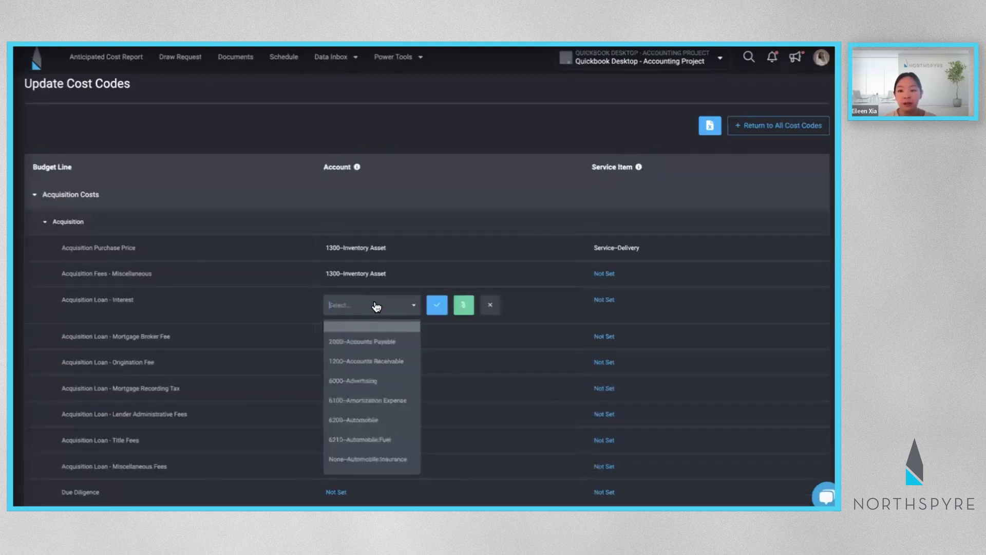
pyautogui.scroll(-3, 388, 391)
pyautogui.scroll(3, 389, 391)
pyautogui.click(411, 116)
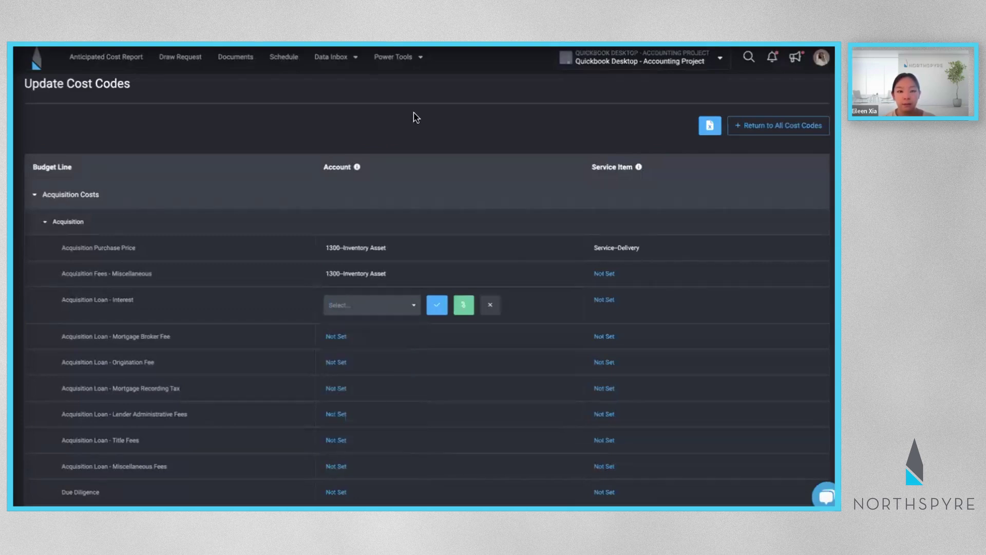
# Step: Open Vendor Management for the project and list its unapproved vendors
pyautogui.click(414, 58)
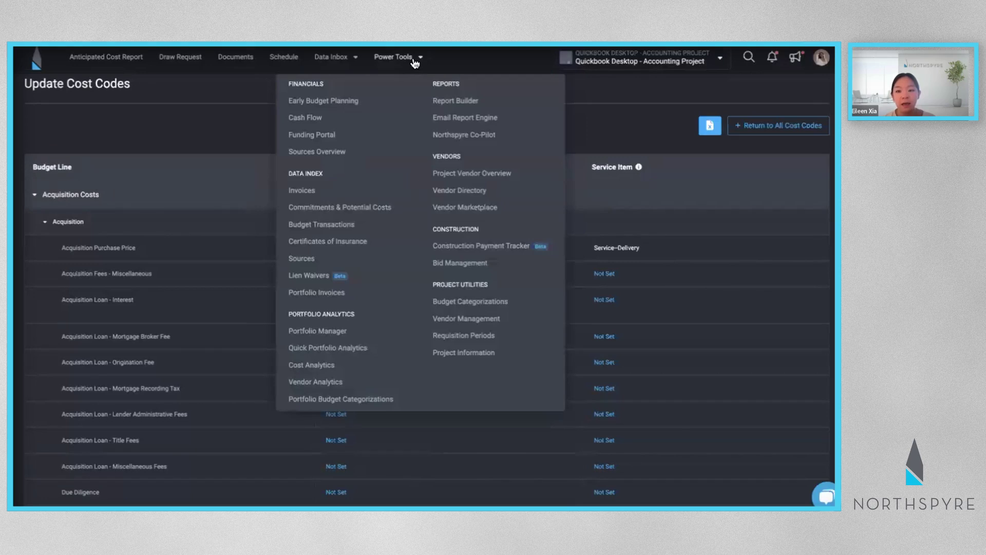
pyautogui.click(477, 319)
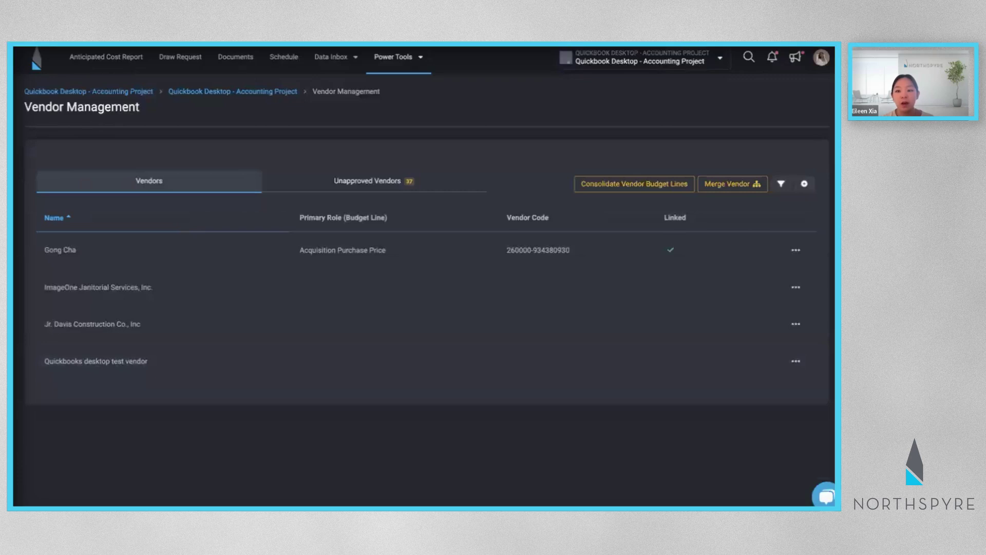
pyautogui.click(357, 187)
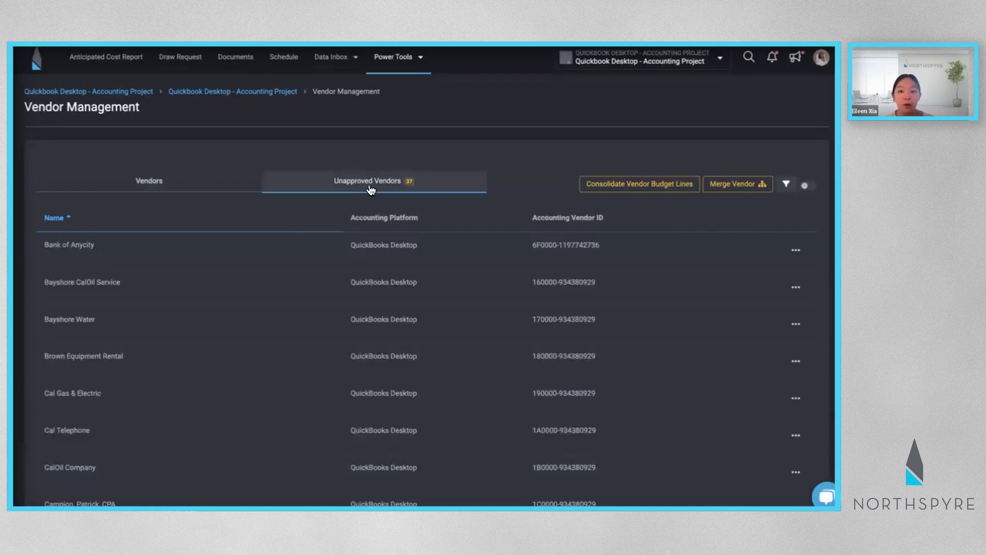
# Step: Inspect the Link Vendors and Add Vendor forms for the unapproved vendor Bank of Anycity, closing each without saving
pyautogui.click(796, 251)
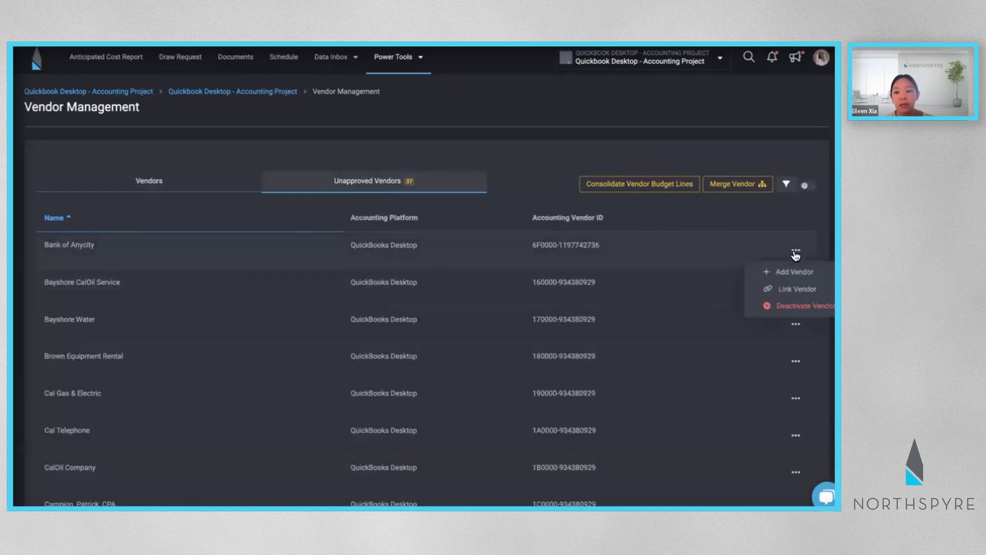
pyautogui.click(784, 288)
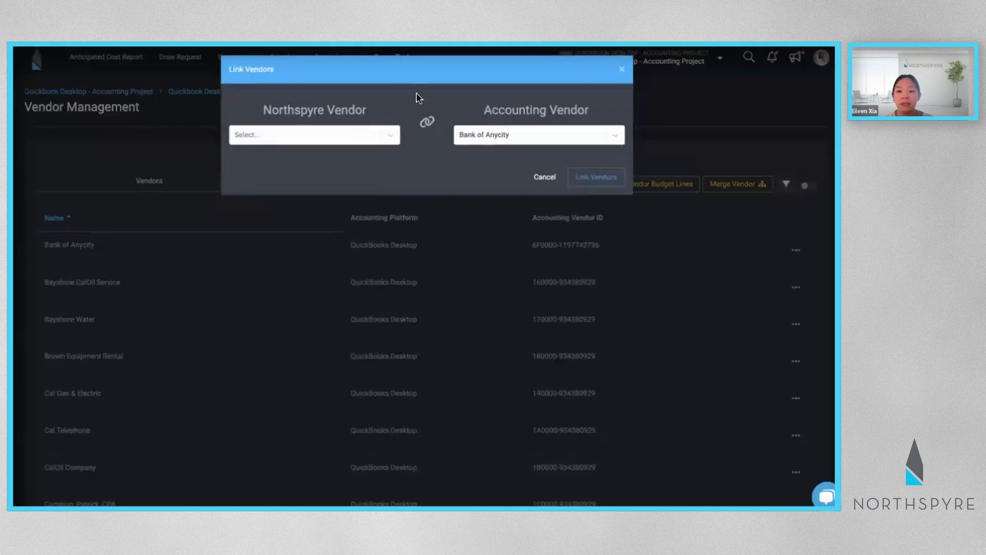
pyautogui.click(550, 226)
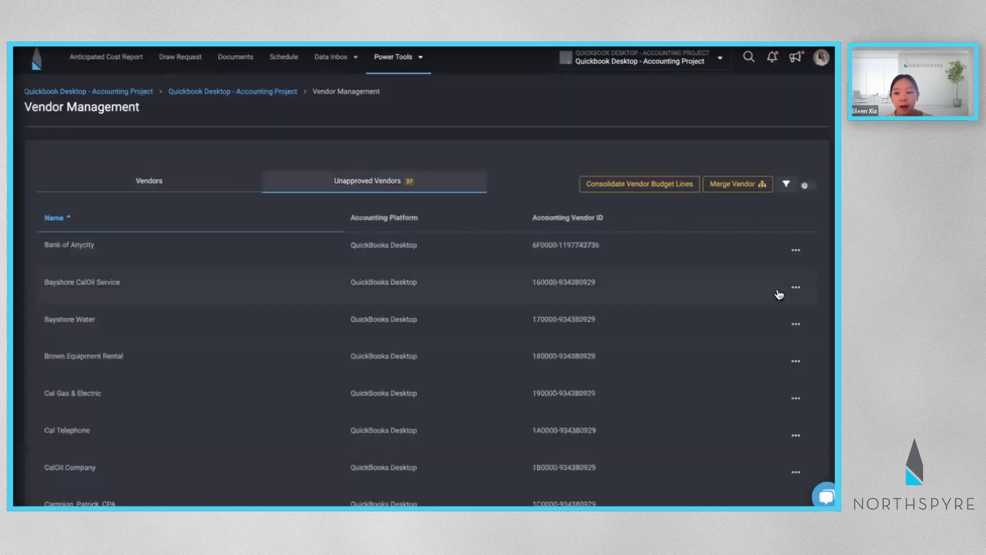
pyautogui.click(797, 250)
pyautogui.click(793, 275)
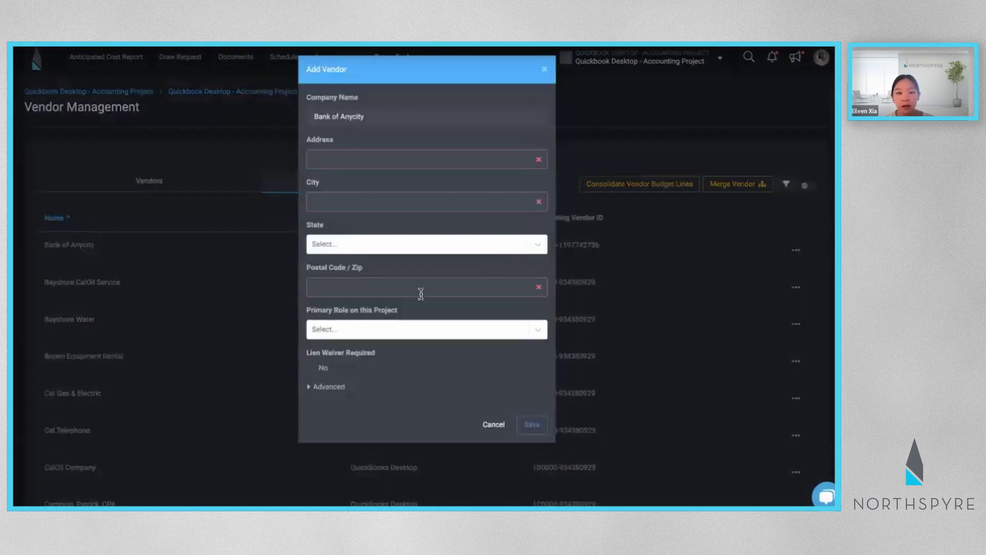
pyautogui.click(632, 261)
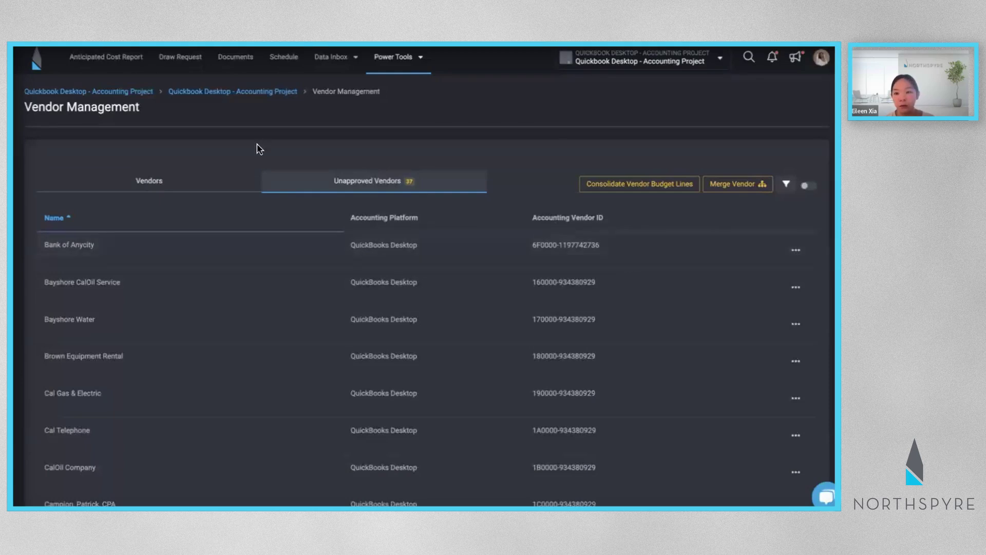
# Step: Return to the project's approved vendor list, then open the Invoice Data Index
pyautogui.click(169, 187)
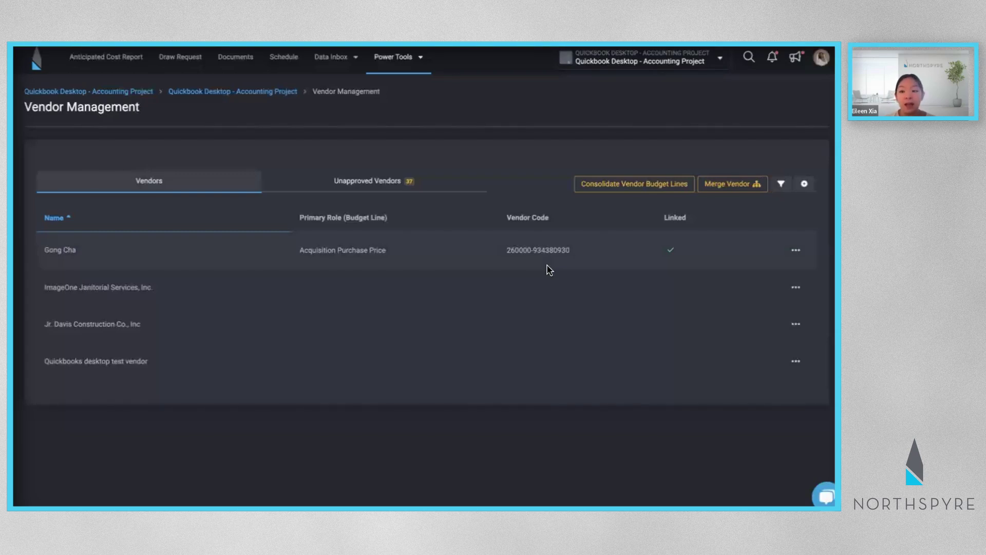
pyautogui.click(396, 58)
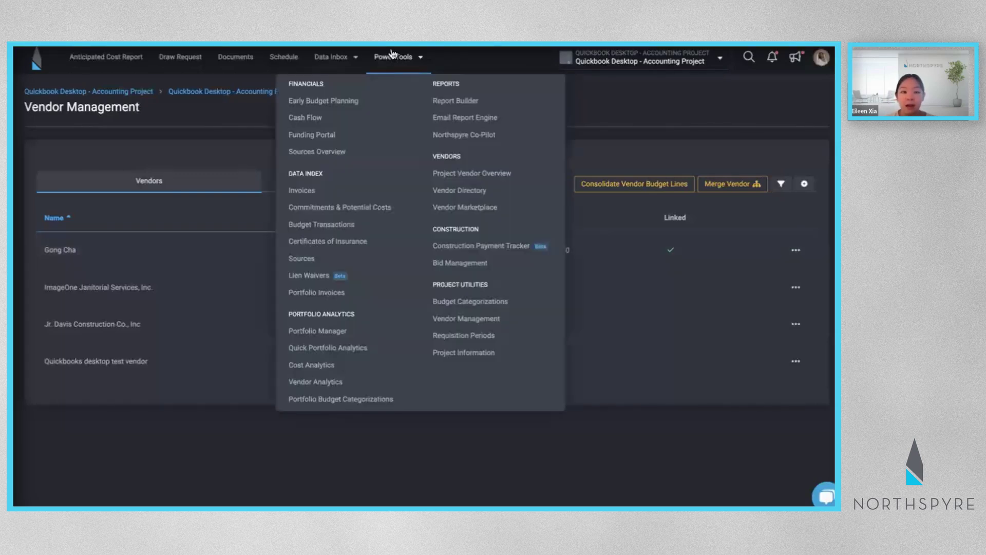
pyautogui.click(343, 199)
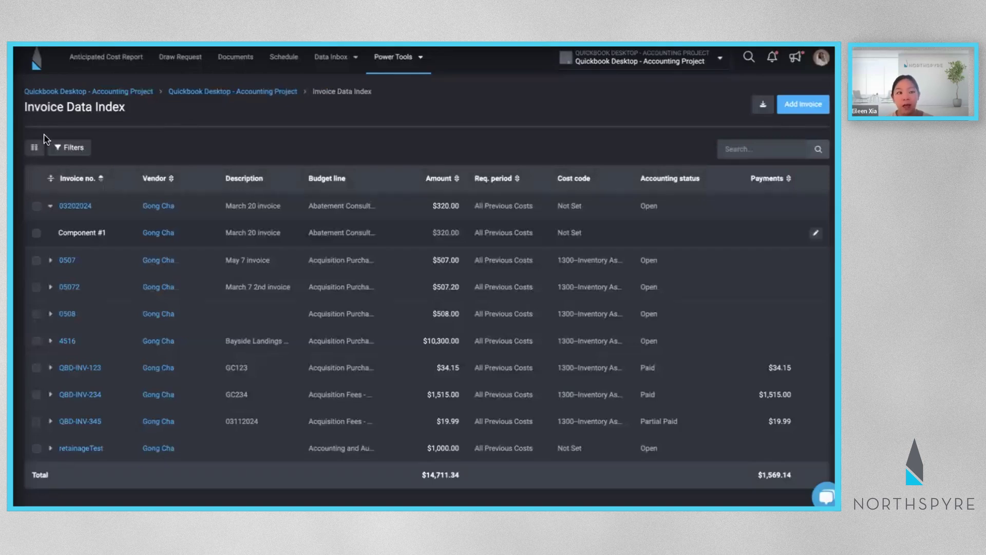
# Step: Look through the visible-column options of the invoice table and close them without changes
pyautogui.click(33, 148)
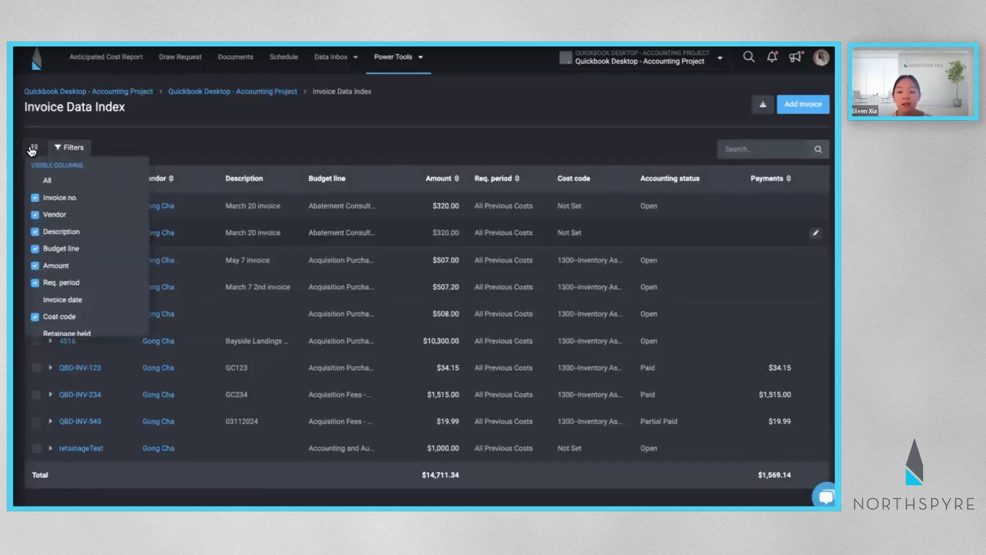
pyautogui.scroll(-2, 87, 262)
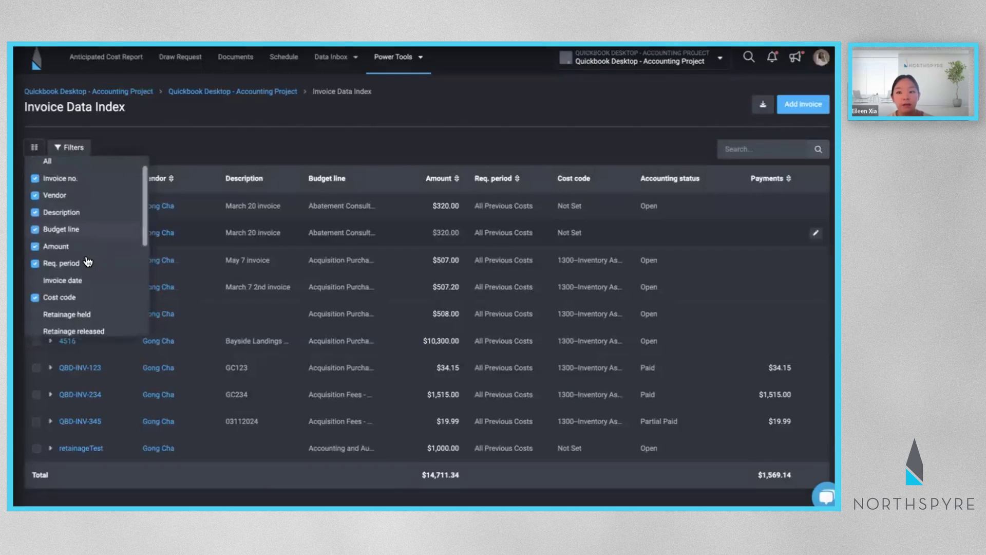
pyautogui.scroll(-4, 87, 262)
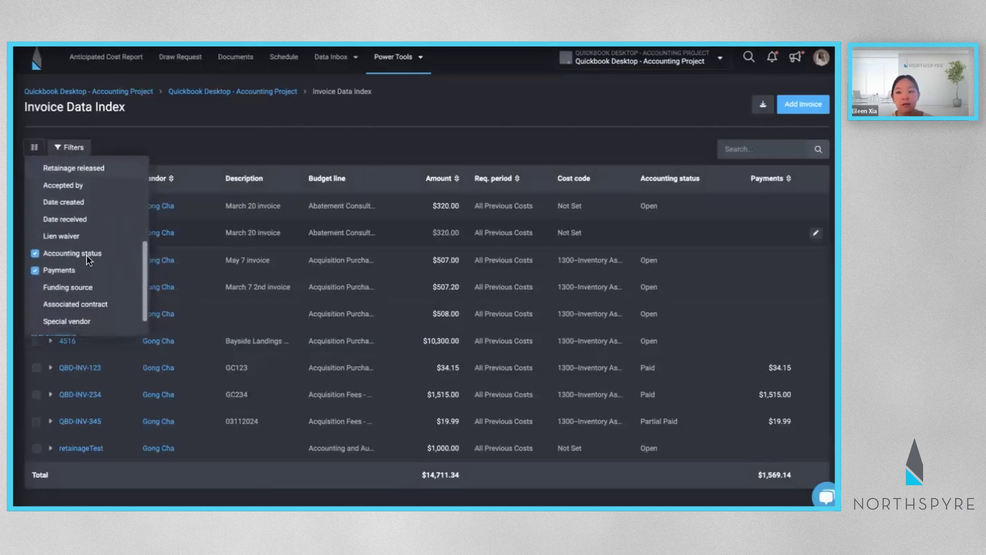
pyautogui.scroll(5, 88, 260)
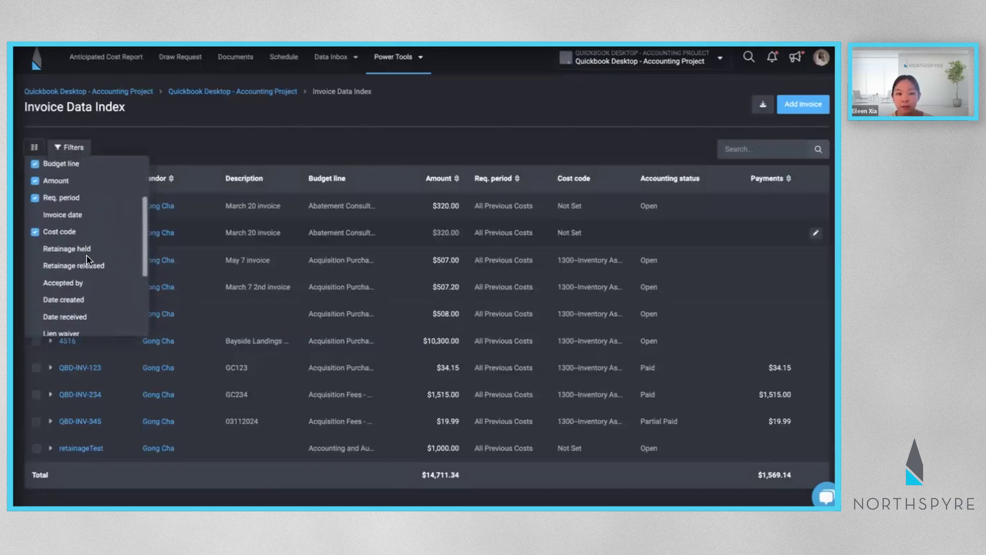
pyautogui.click(164, 148)
# Step: Check which filter categories and search field the invoice table offers, without applying any
pyautogui.click(72, 148)
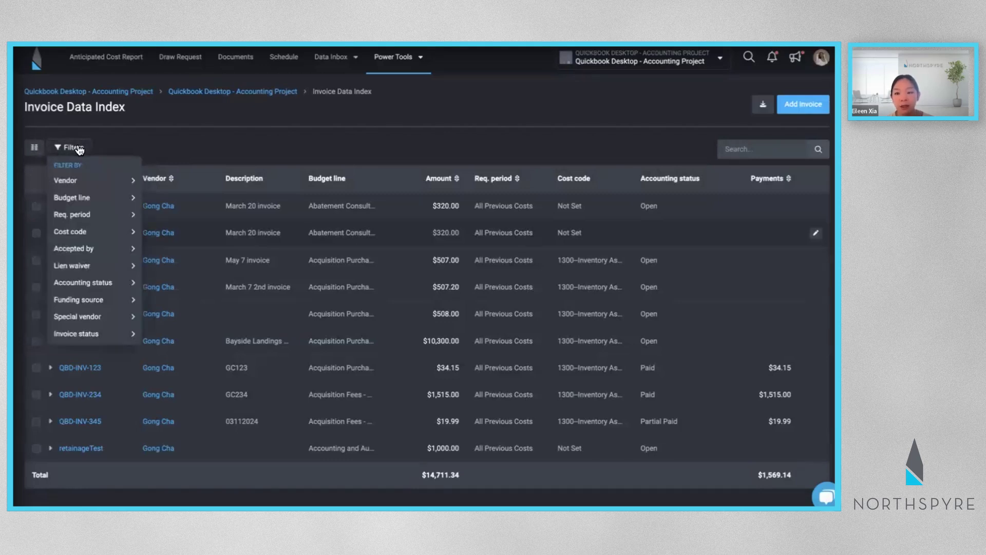
pyautogui.click(570, 149)
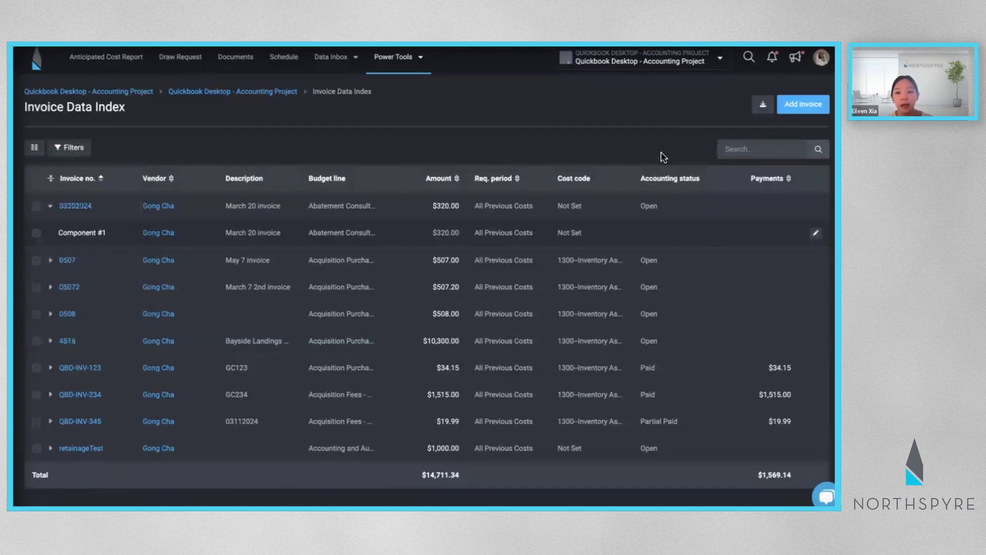
pyautogui.click(763, 152)
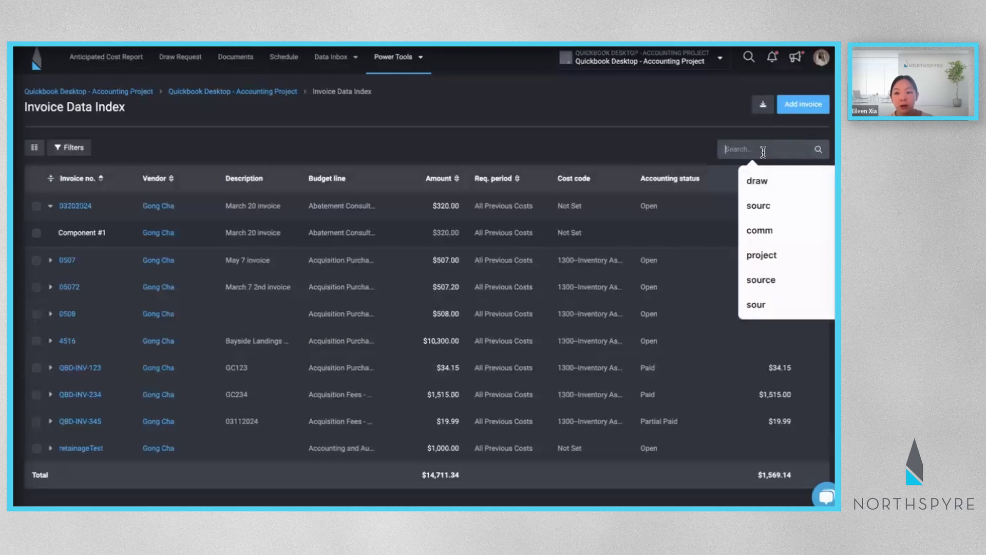
pyautogui.click(603, 147)
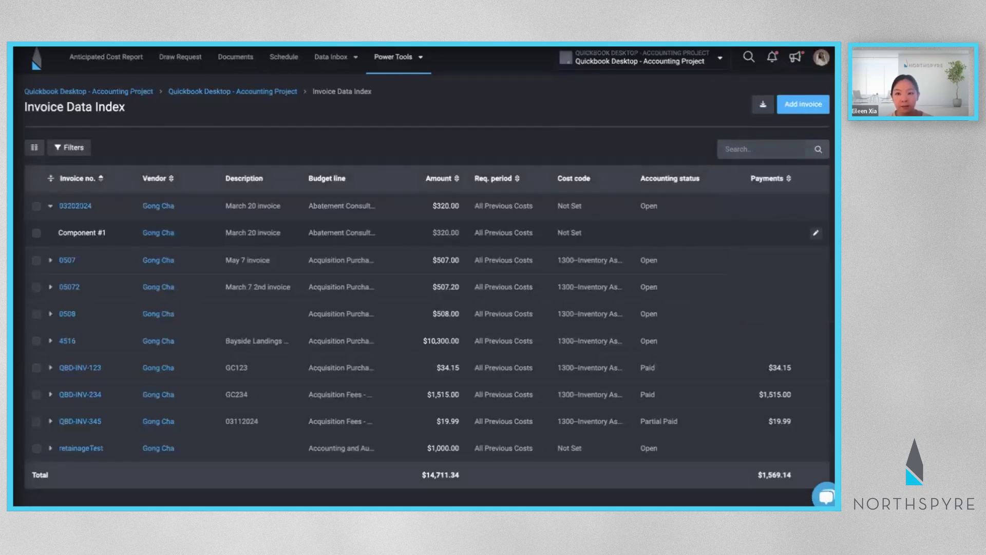
# Step: Examine the invoice amount total and the Accounting status column in the invoice table
pyautogui.moveTo(414, 475); pyautogui.dragTo(478, 475)
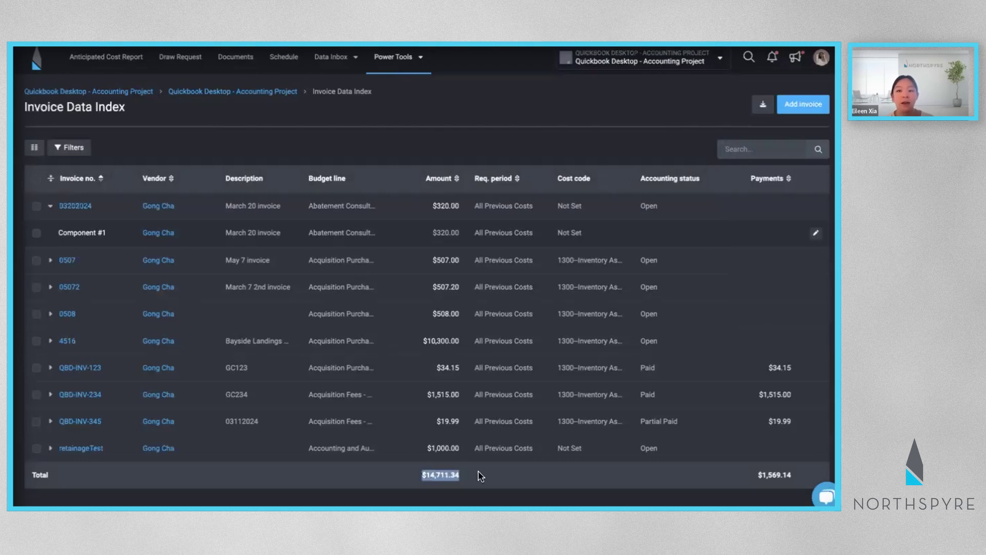
pyautogui.click(480, 476)
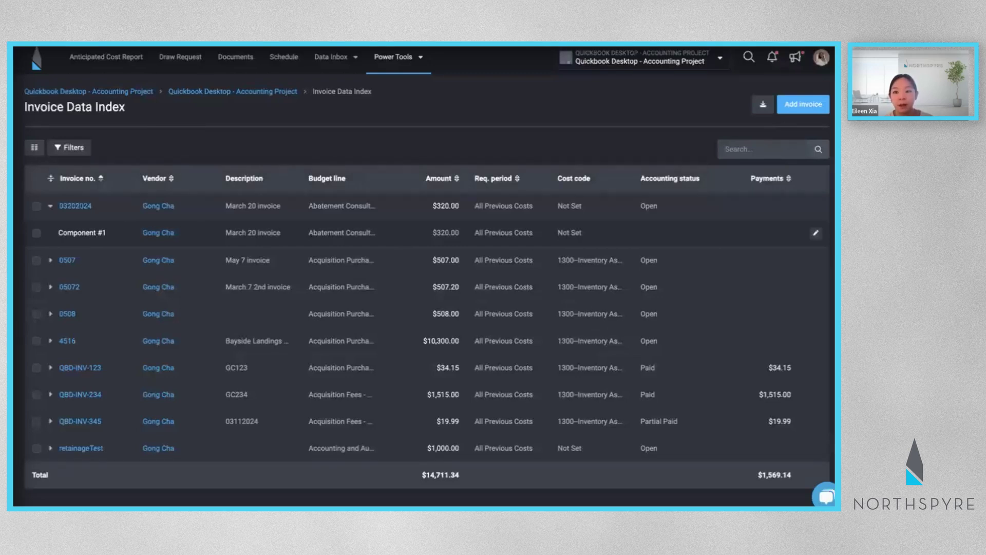
pyautogui.moveTo(637, 181); pyautogui.dragTo(707, 182)
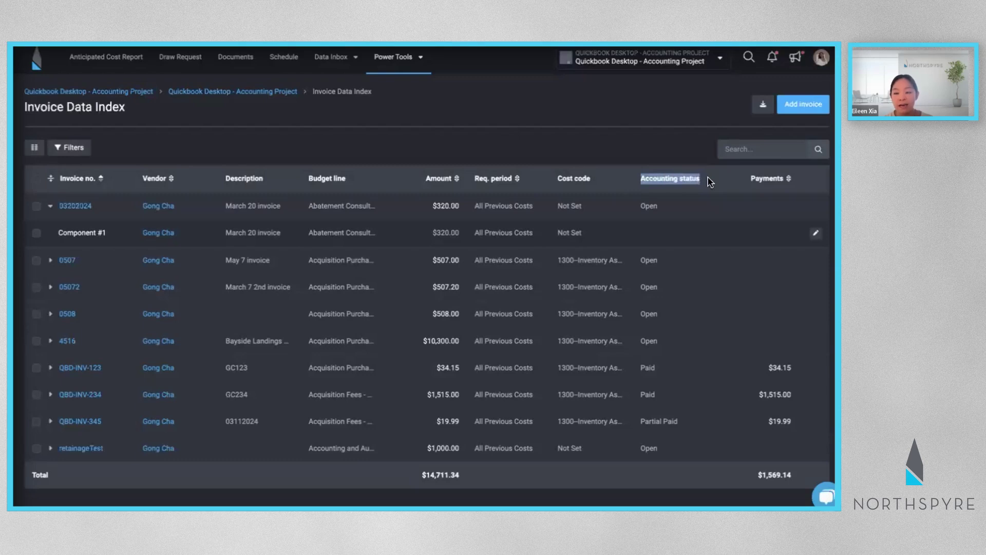
pyautogui.click(710, 181)
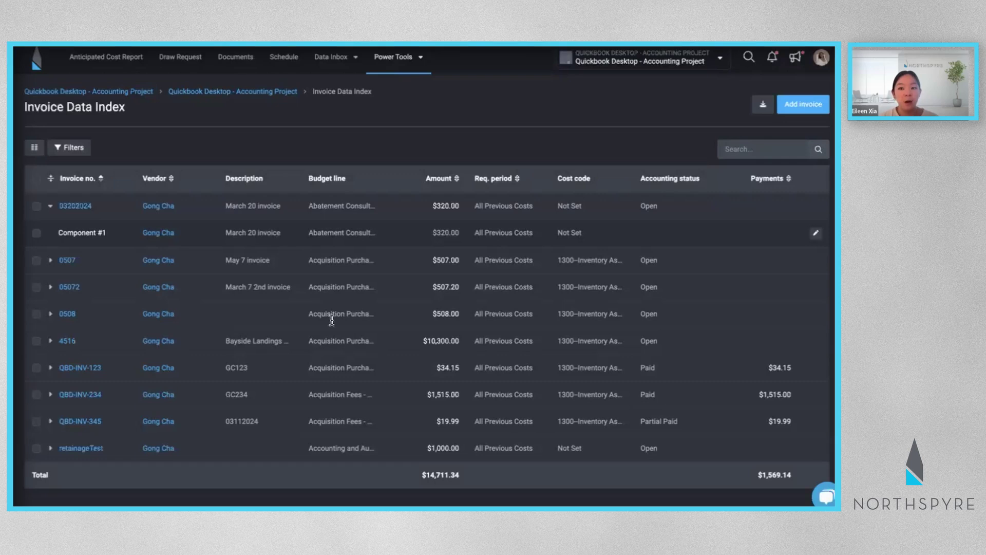
# Step: Select the March 20, May 7 and March 7 2nd invoices and start sending them to accounting through the Quickbooks Desktop Integration
pyautogui.click(36, 206)
pyautogui.click(36, 289)
pyautogui.click(35, 316)
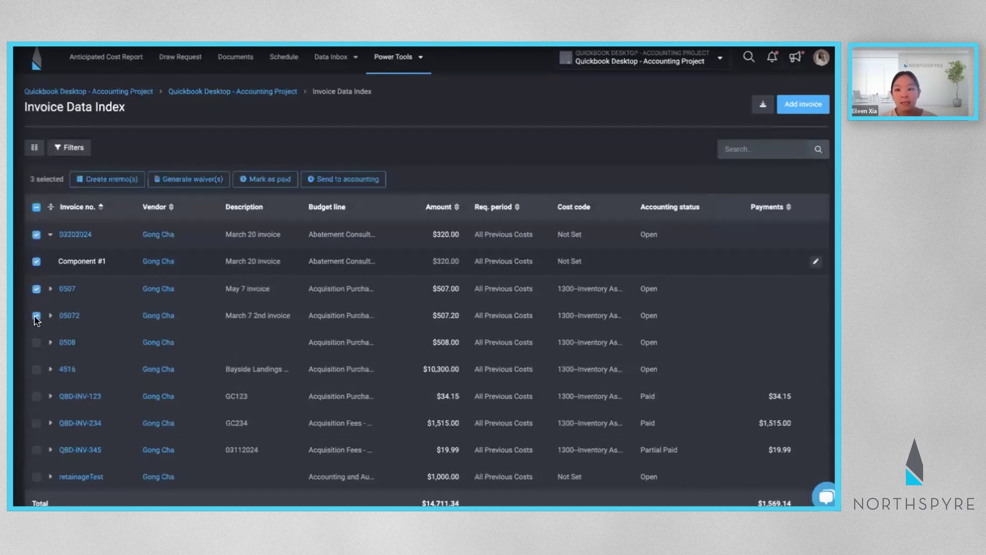
pyautogui.click(344, 190)
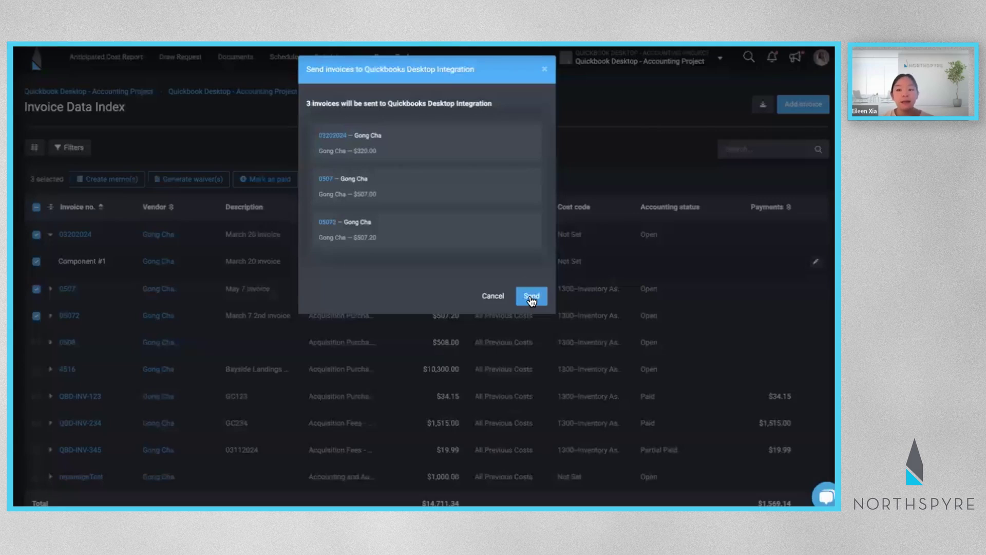
pyautogui.click(532, 298)
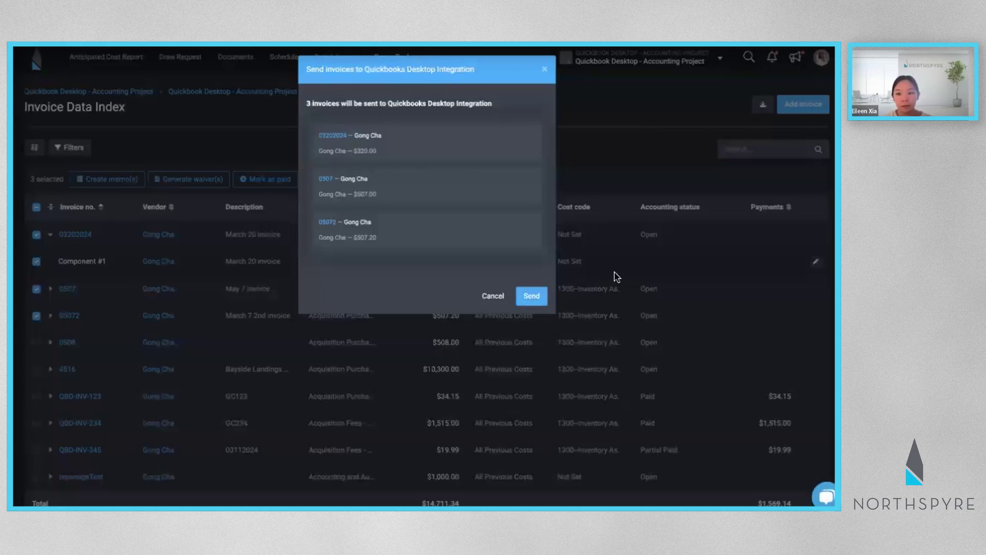
pyautogui.scroll(-2, 414, 227)
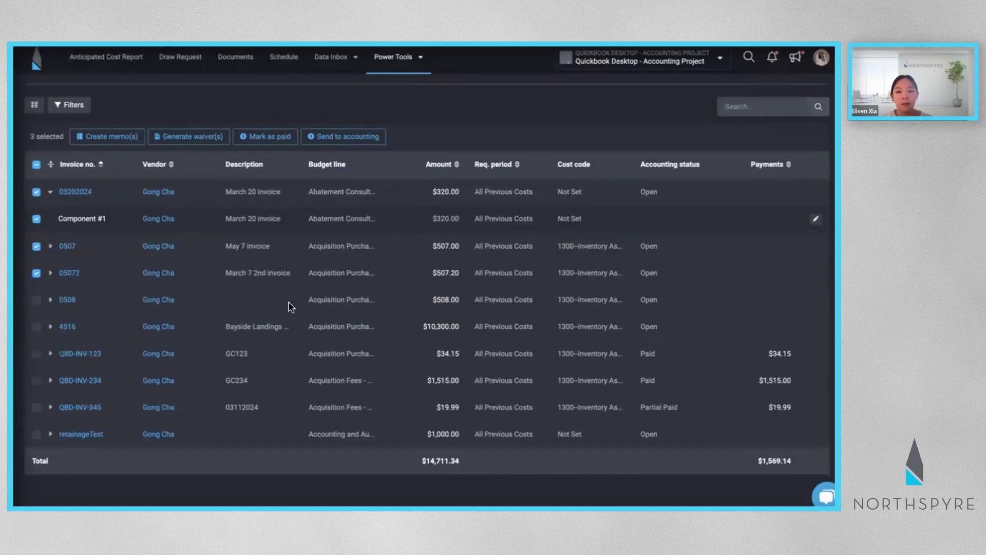
# Step: Select all invoices, review which can and cannot be sent to accounting, and close the preview without sending before clearing the selection
pyautogui.click(37, 164)
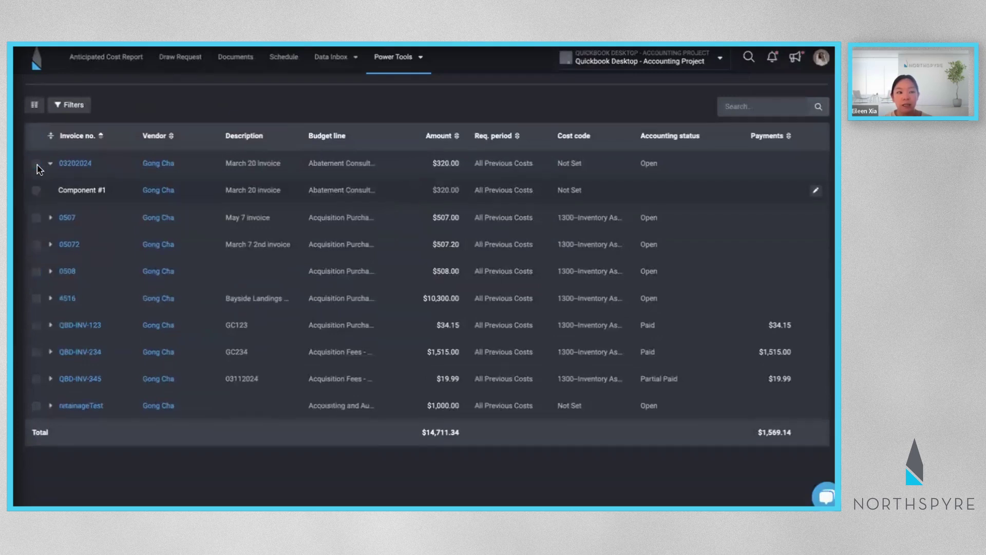
pyautogui.click(36, 135)
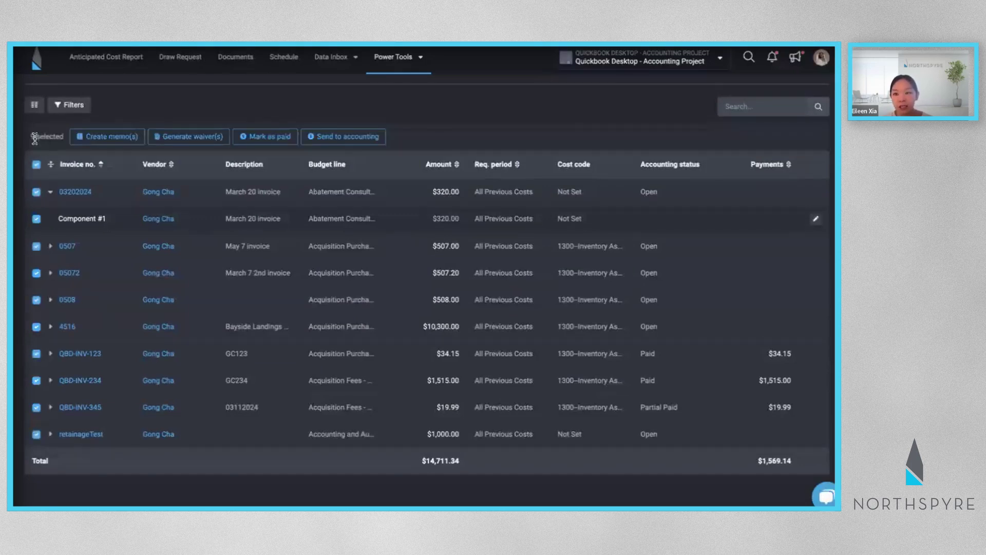
pyautogui.click(351, 136)
pyautogui.scroll(-3, 375, 285)
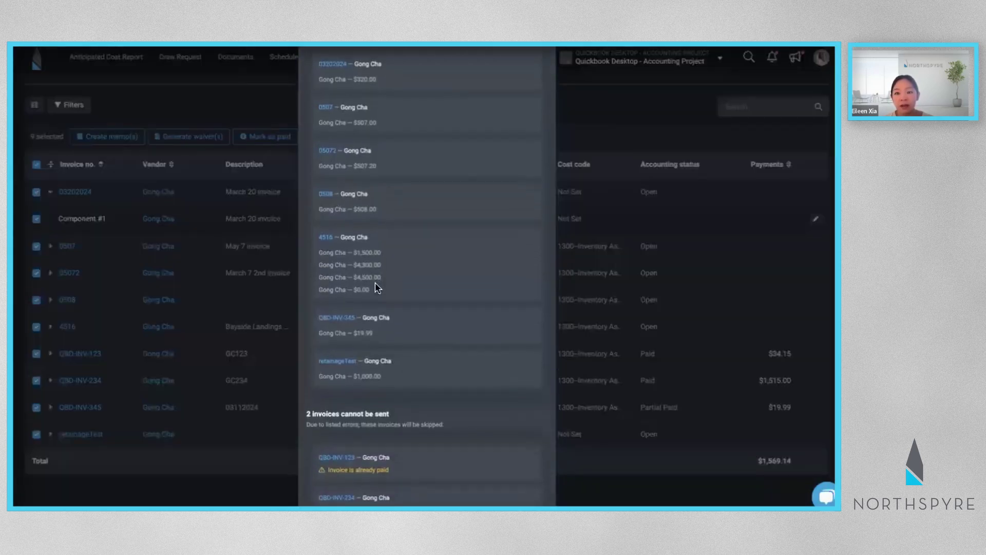
pyautogui.scroll(-2, 377, 287)
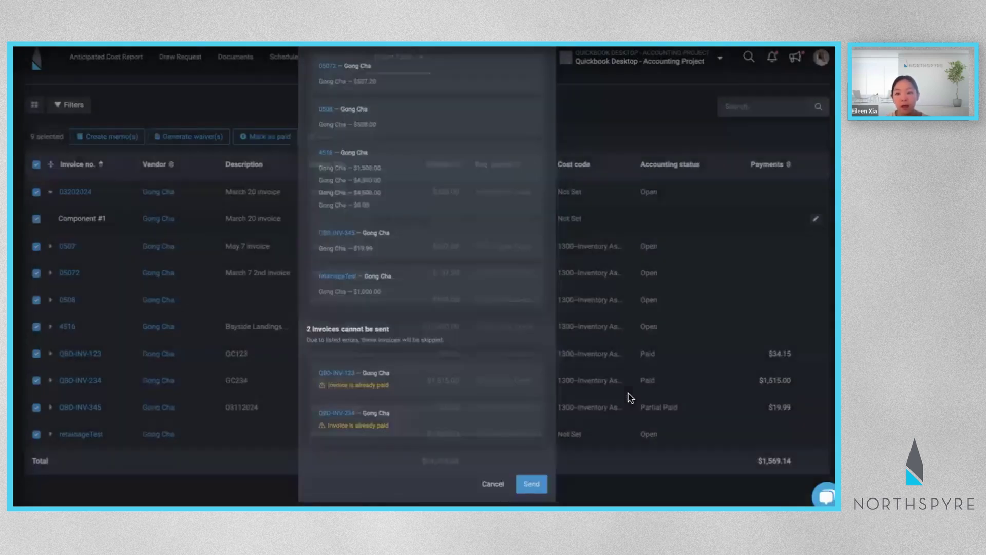
pyautogui.click(627, 396)
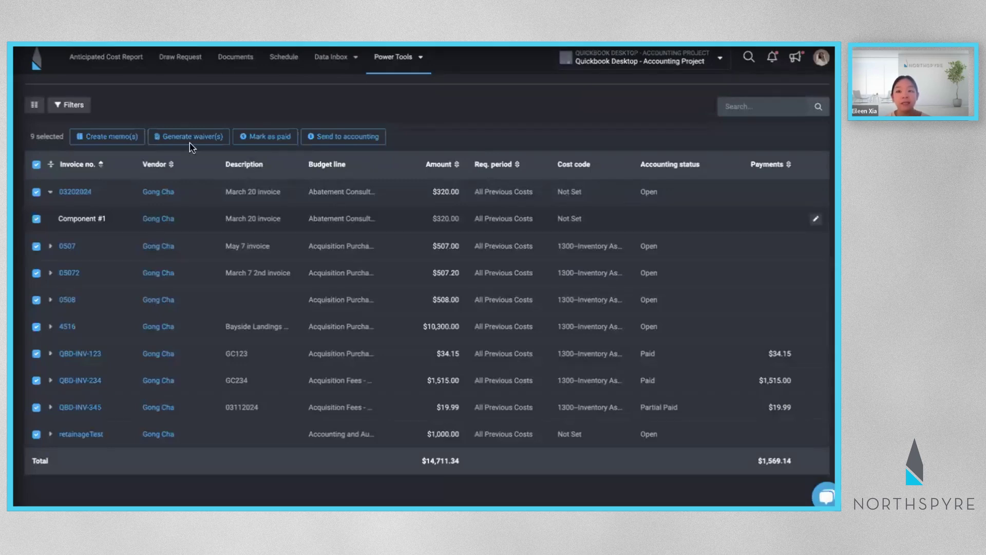
pyautogui.click(36, 164)
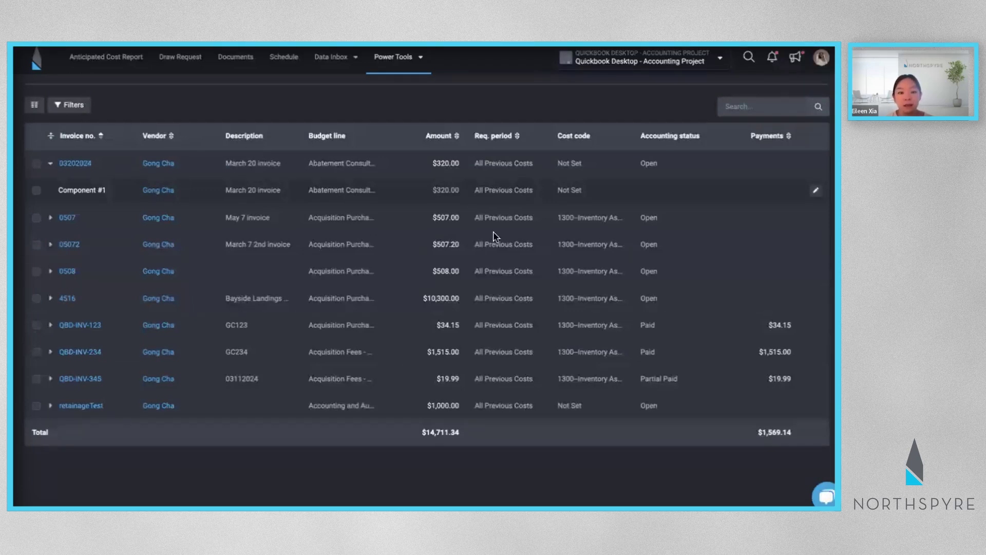
# Step: Check the overview and payment history of invoice QBD-INV-234, then return to the invoice table
pyautogui.click(85, 353)
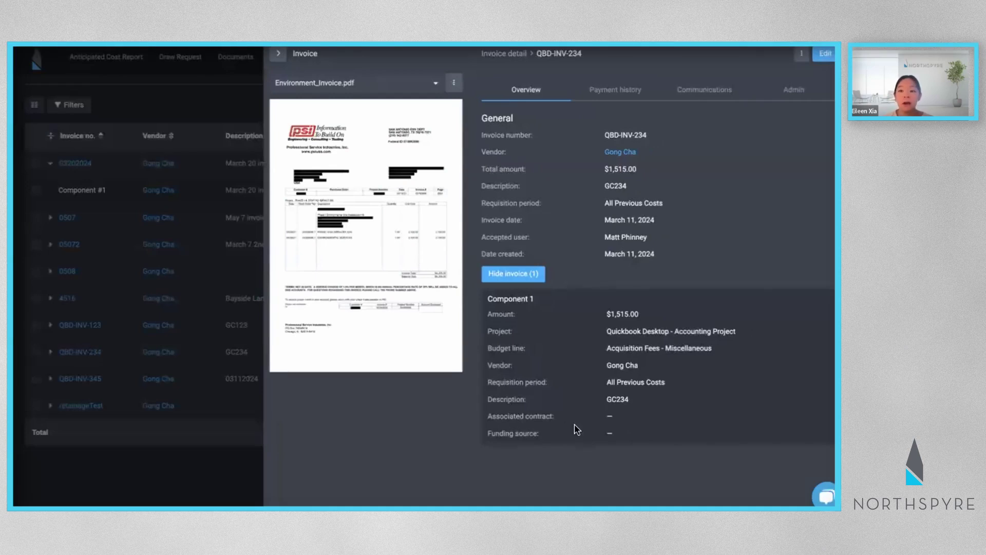
pyautogui.click(615, 93)
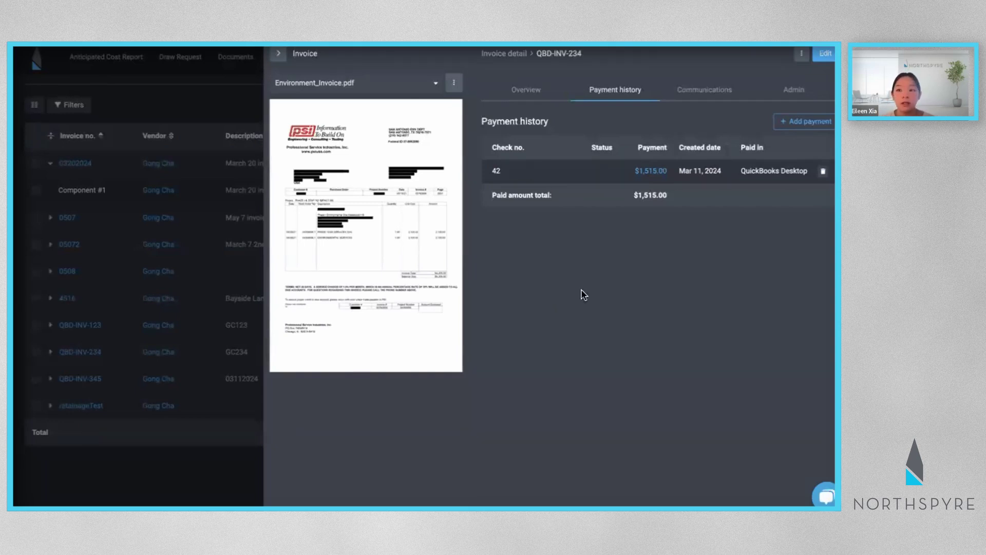
pyautogui.click(160, 281)
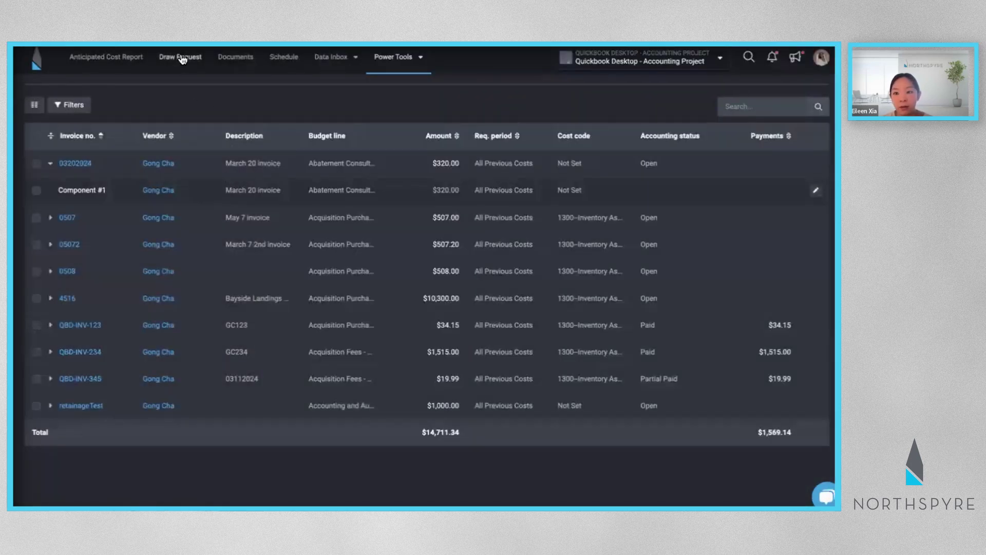
# Step: Open the draw request's invoices for All Previous Costs and show the automated QuickBooks Desktop integration options
pyautogui.click(181, 57)
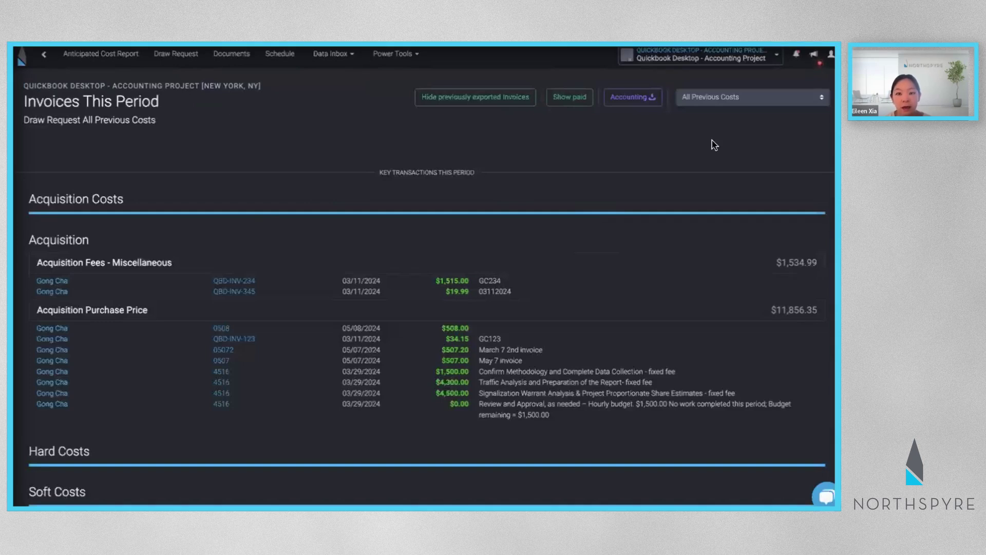
pyautogui.click(723, 96)
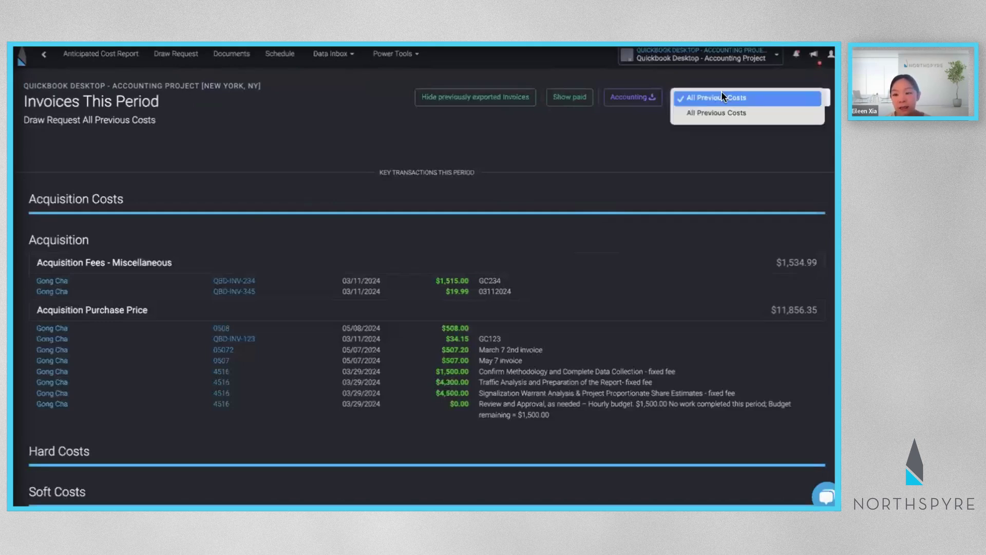
pyautogui.click(722, 97)
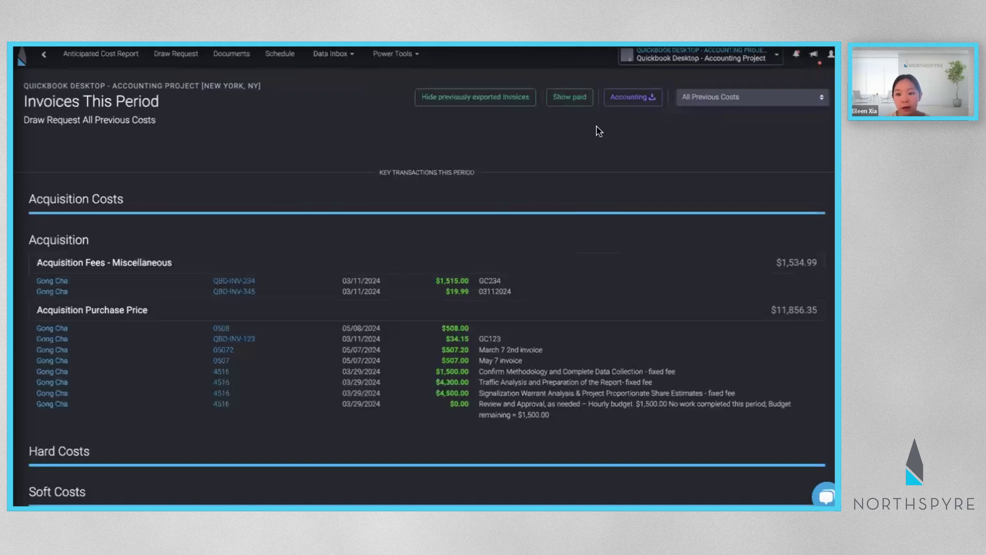
pyautogui.click(629, 98)
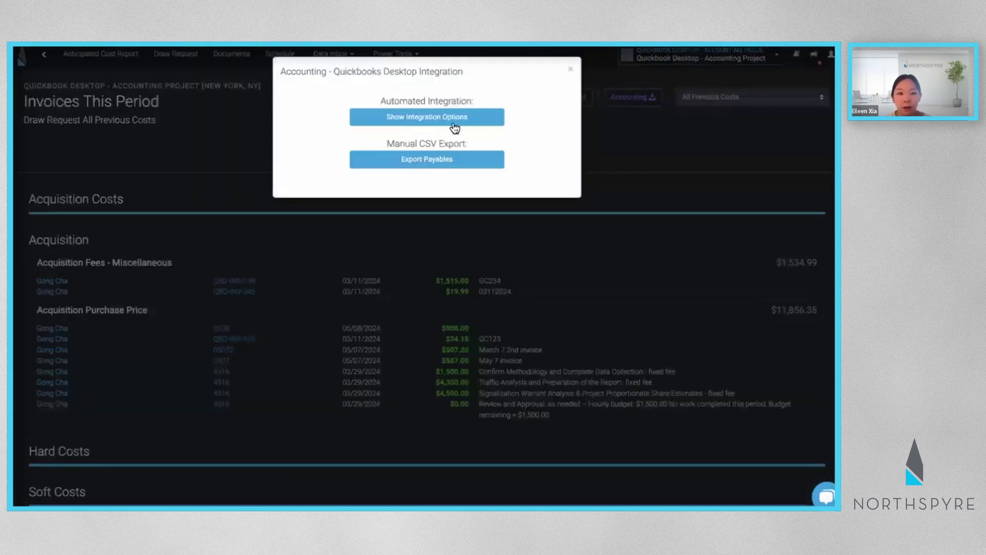
pyautogui.click(437, 124)
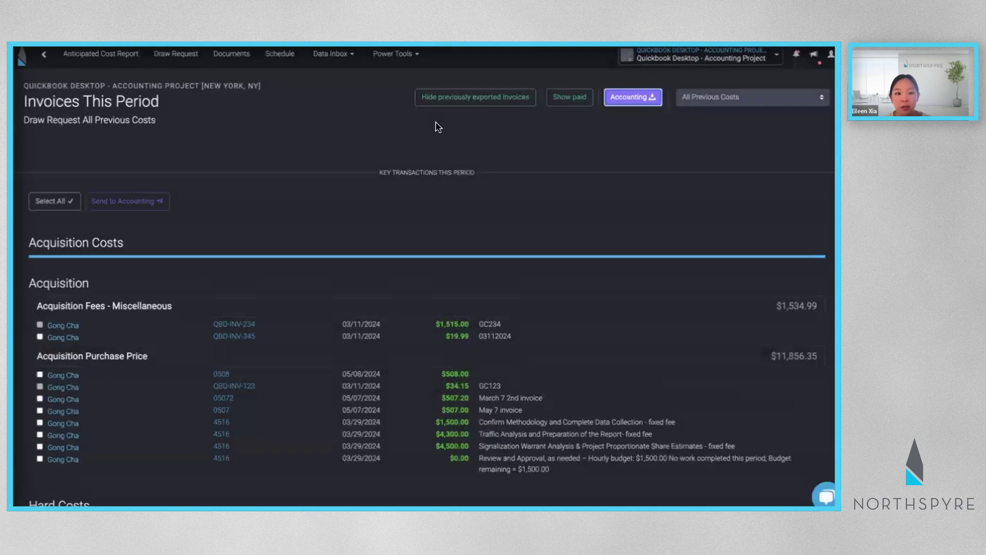
# Step: Select all eligible draw request invoices and review the list of invoices for the Quickbooks Desktop Integration without sending them
pyautogui.click(64, 206)
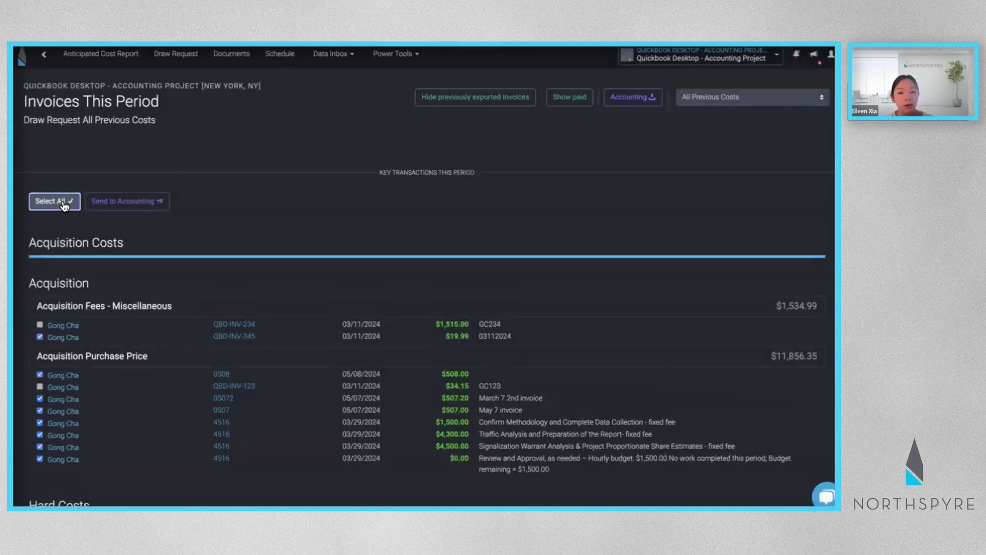
pyautogui.click(120, 202)
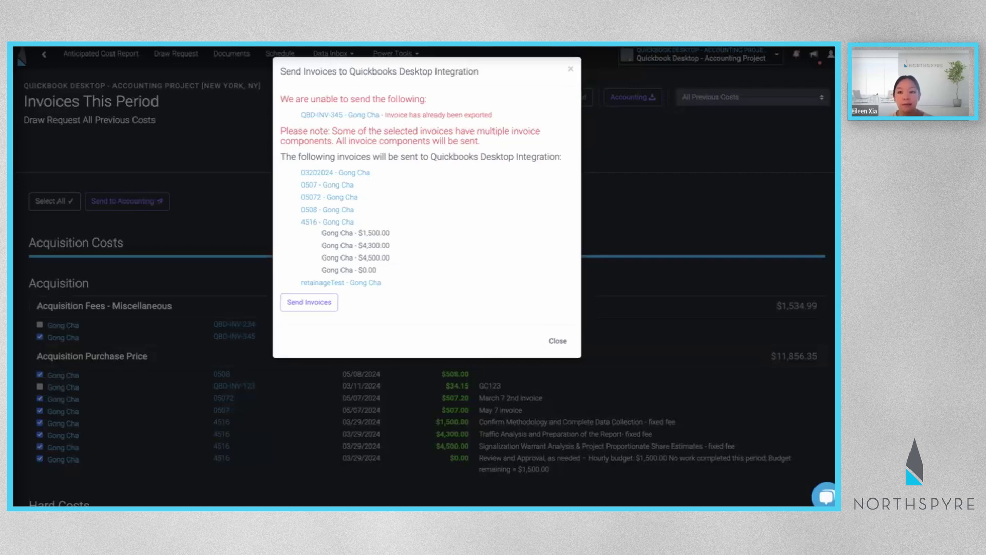
pyautogui.click(709, 259)
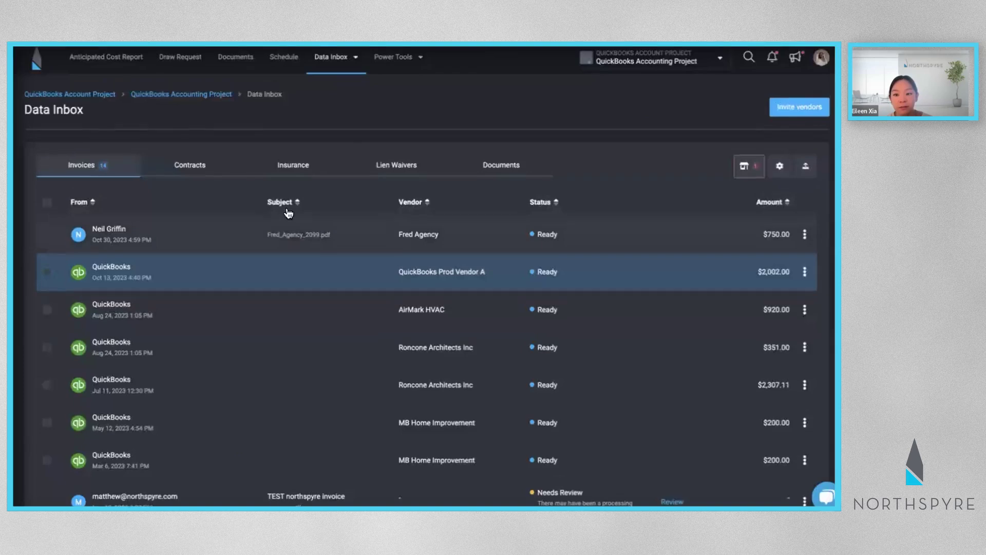
# Step: Open the Oct 13, 2023 QuickBooks Prod Vendor A invoice in the Data Inbox and examine its approval workflow and Co-Pilot budget and vendor impact
pyautogui.scroll(-1, 288, 213)
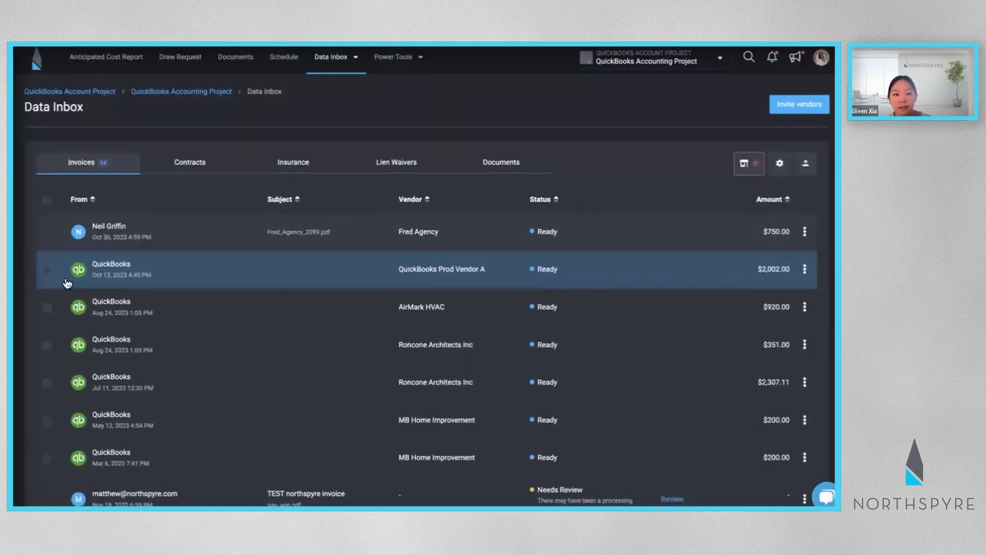
pyautogui.click(162, 272)
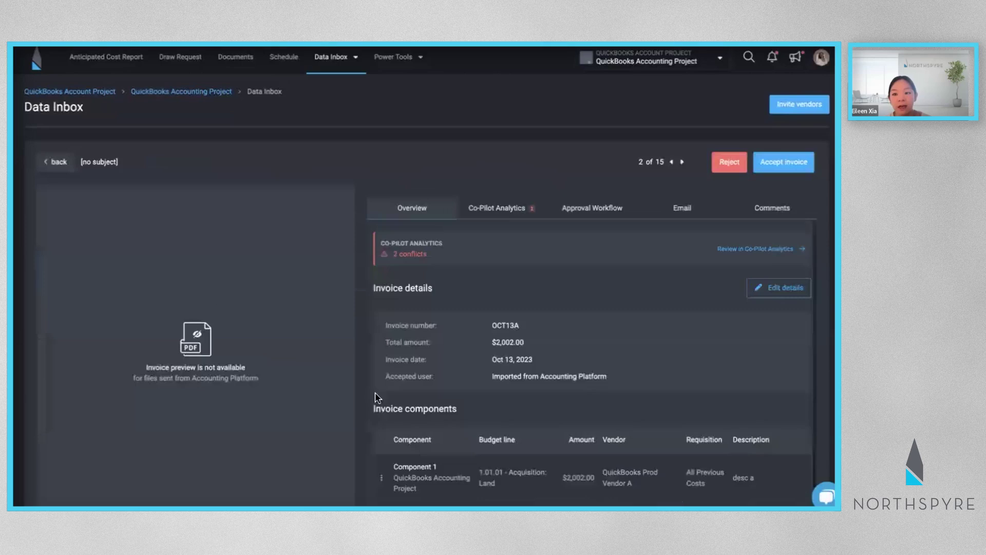
pyautogui.click(606, 211)
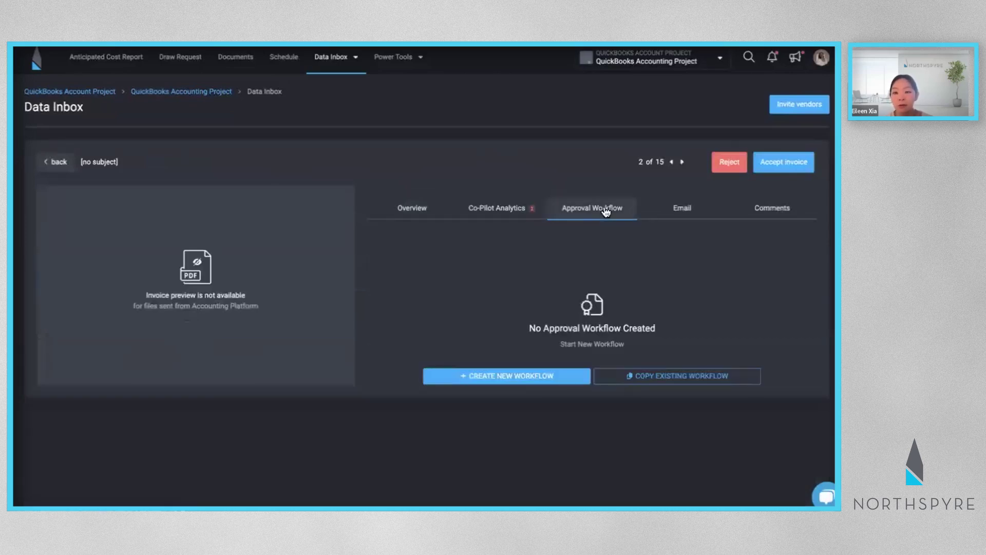
pyautogui.click(479, 214)
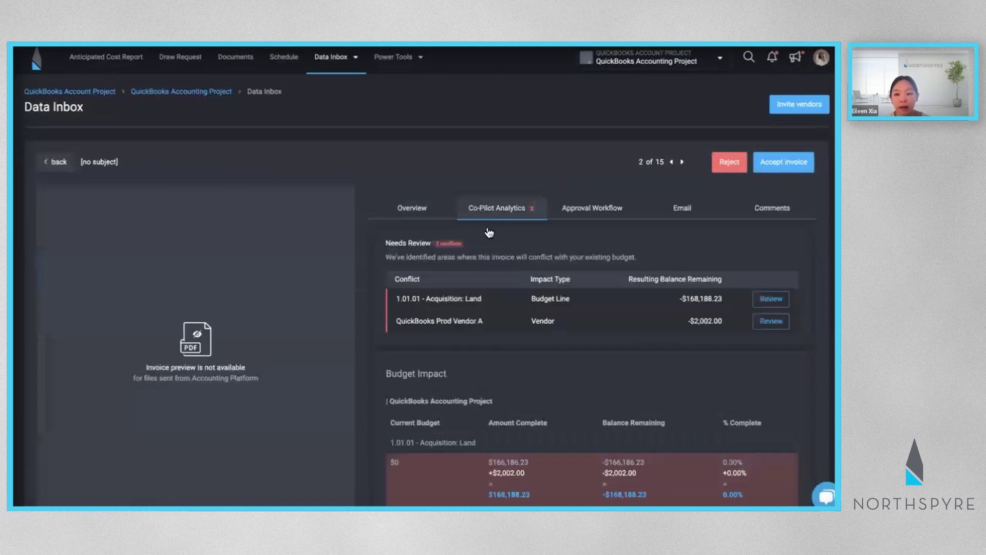
pyautogui.scroll(-4, 549, 370)
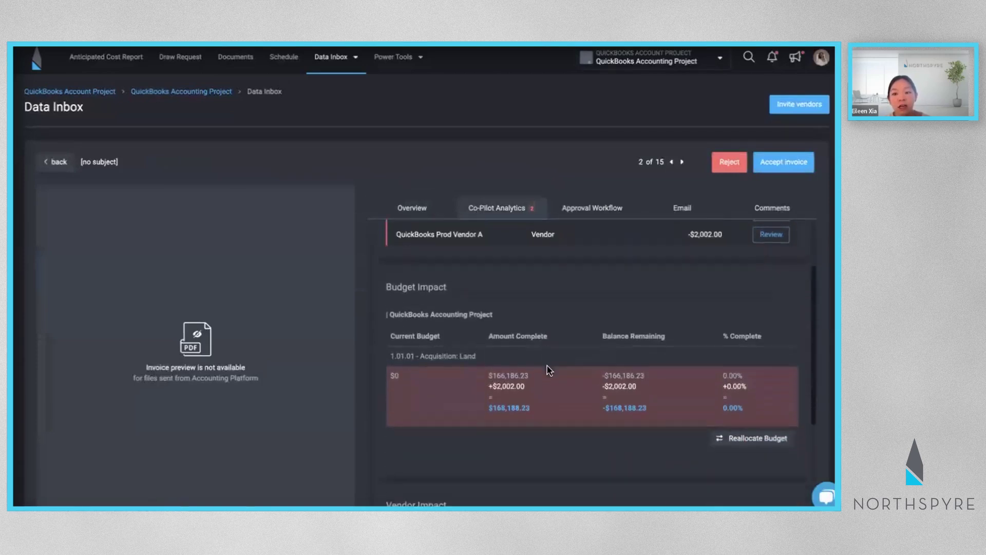
pyautogui.scroll(-2, 549, 370)
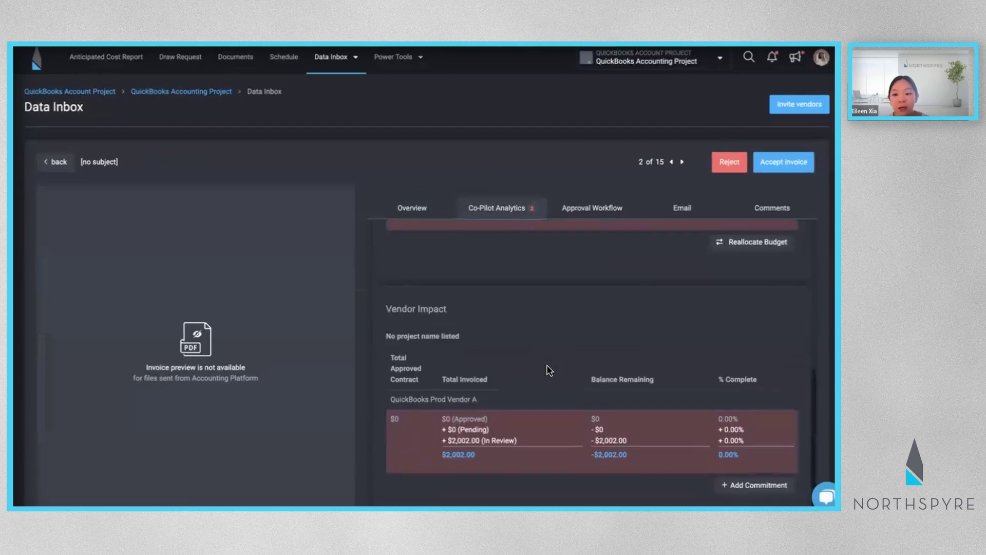
pyautogui.scroll(5, 548, 370)
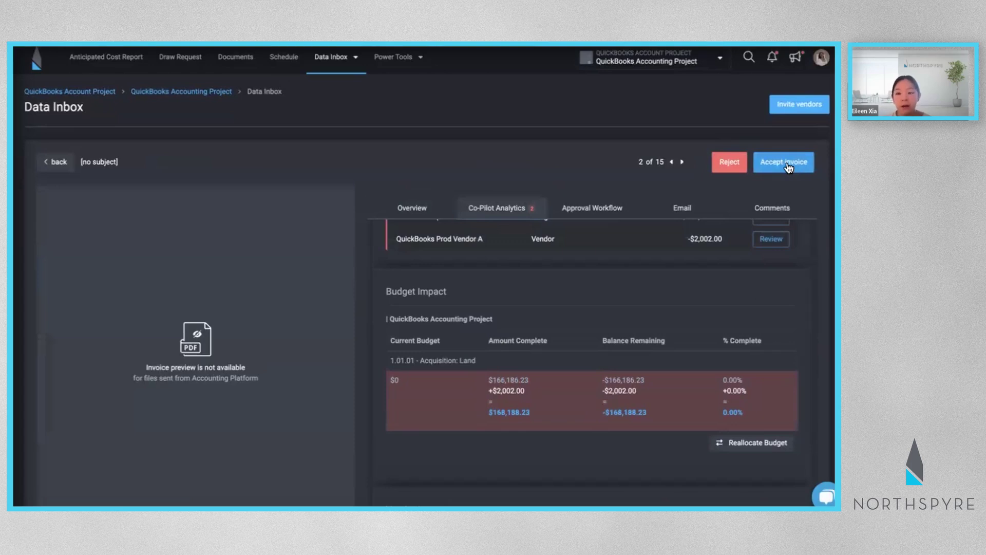
pyautogui.press('super+Tab')
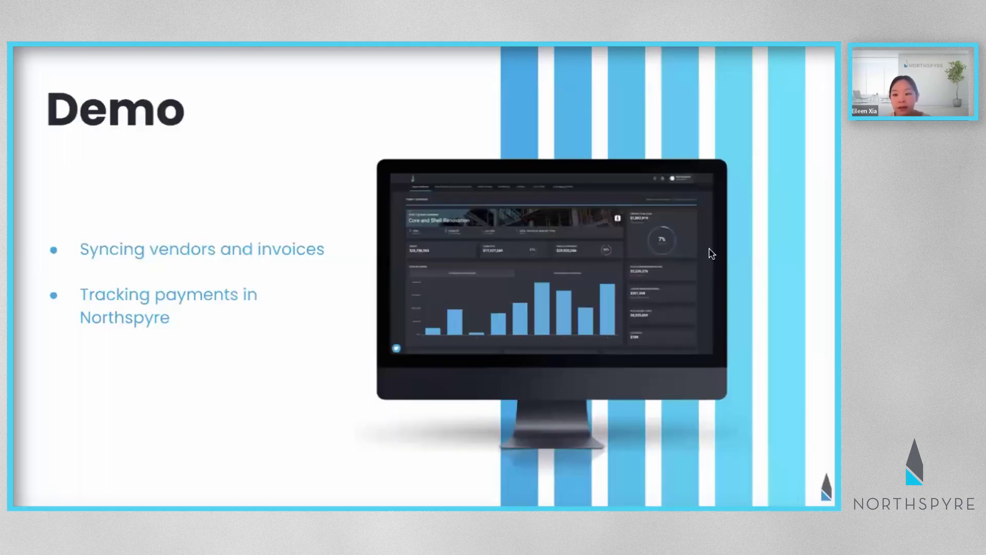
pyautogui.press('Right')
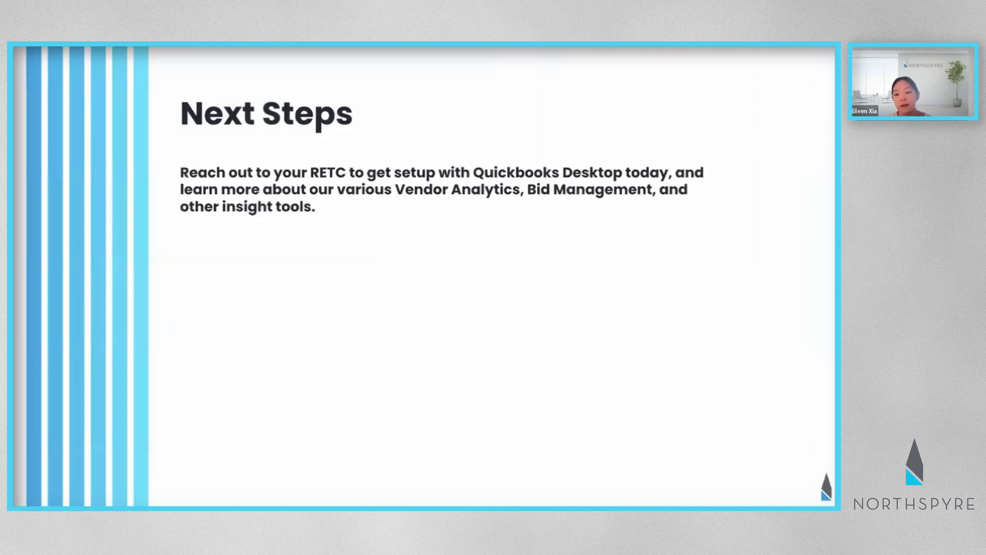